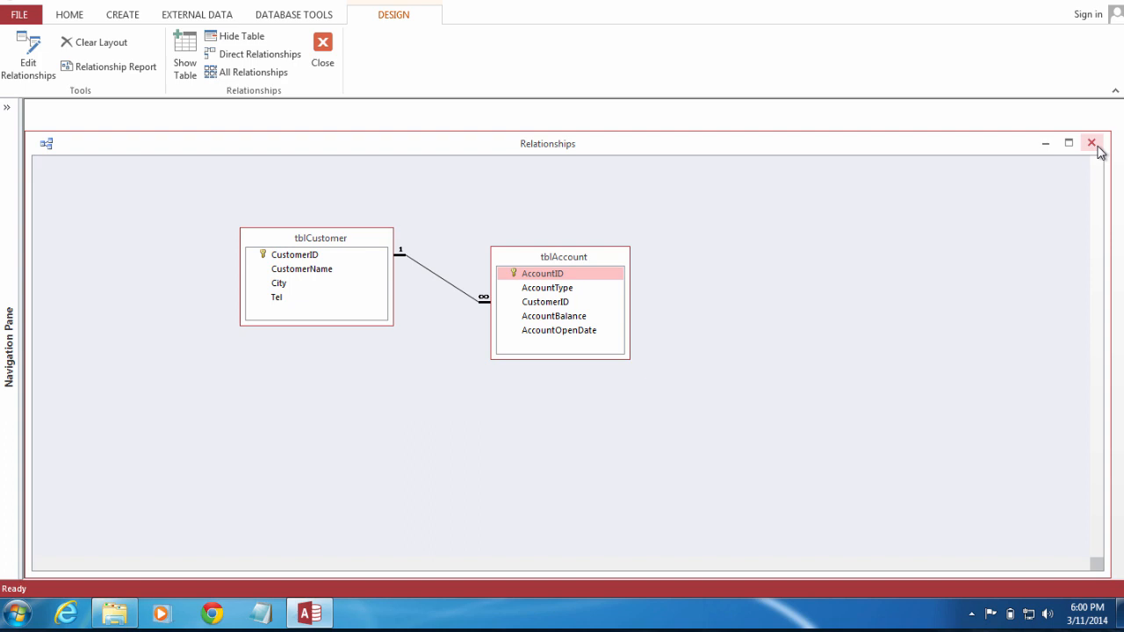
Close the Relationships window and open the tblAccount and tblCustomer tables to review their records.
left_click(1093, 145)
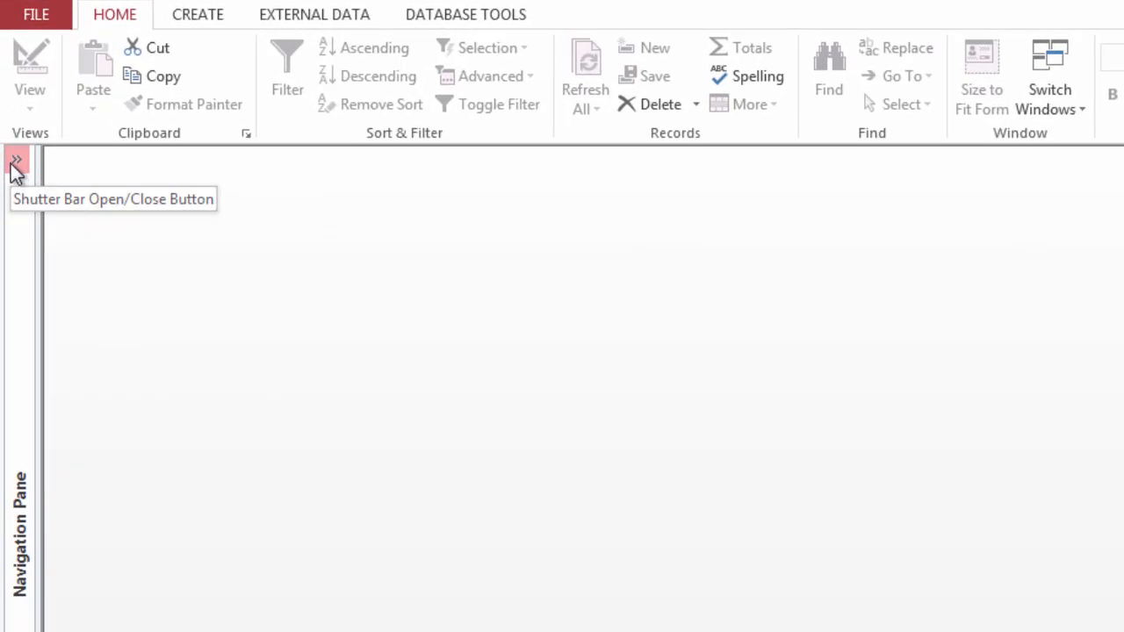
left_click(16, 162)
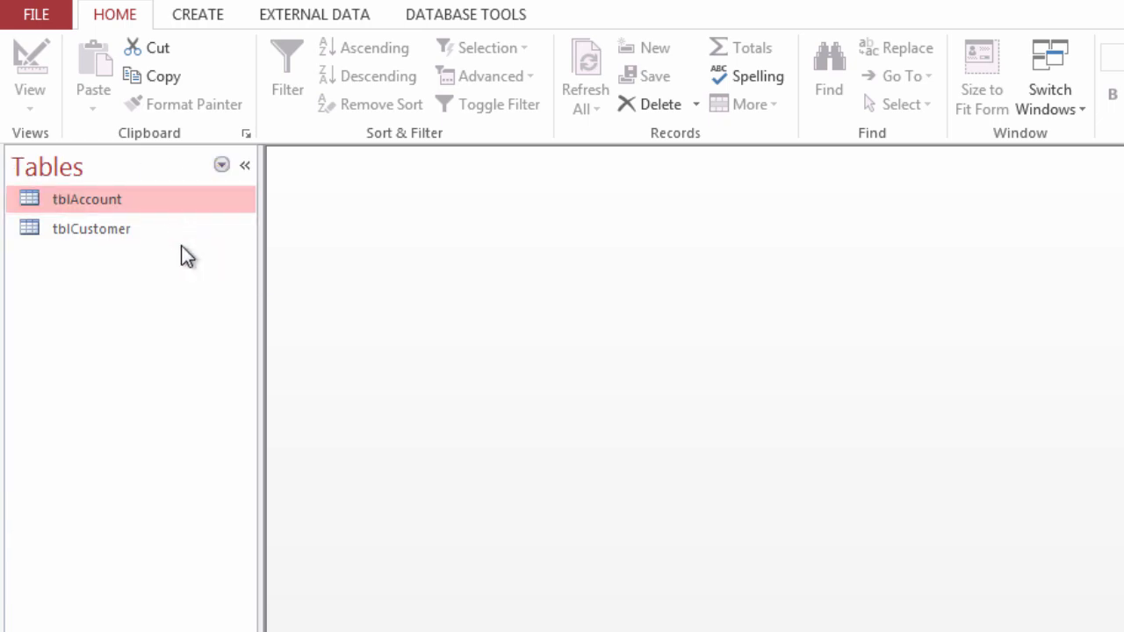
double_click(115, 208)
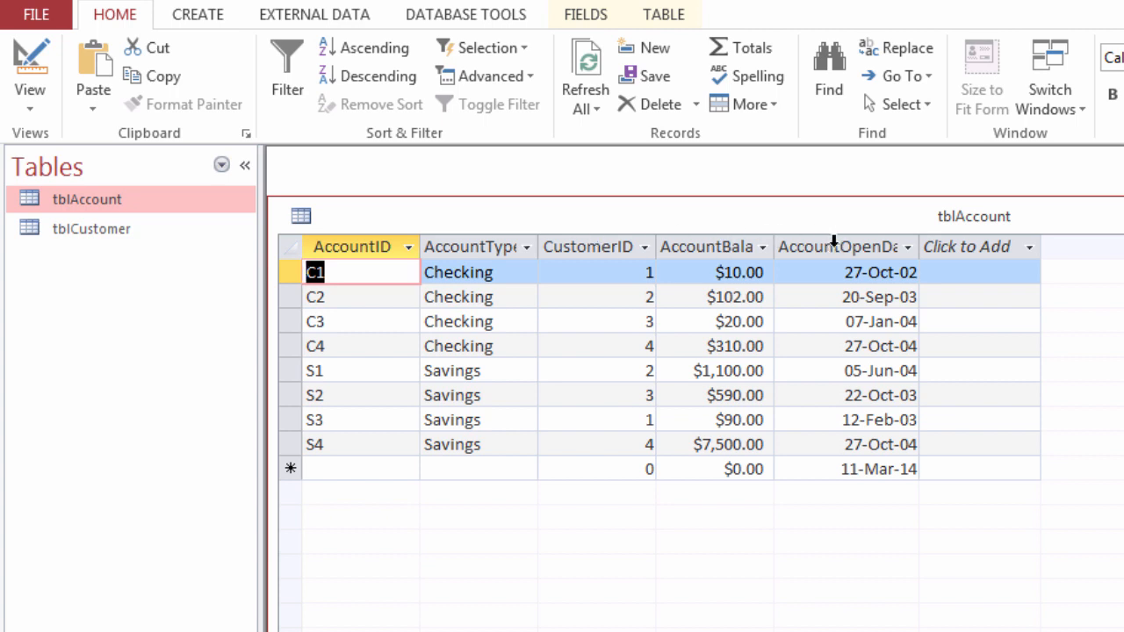
double_click(73, 230)
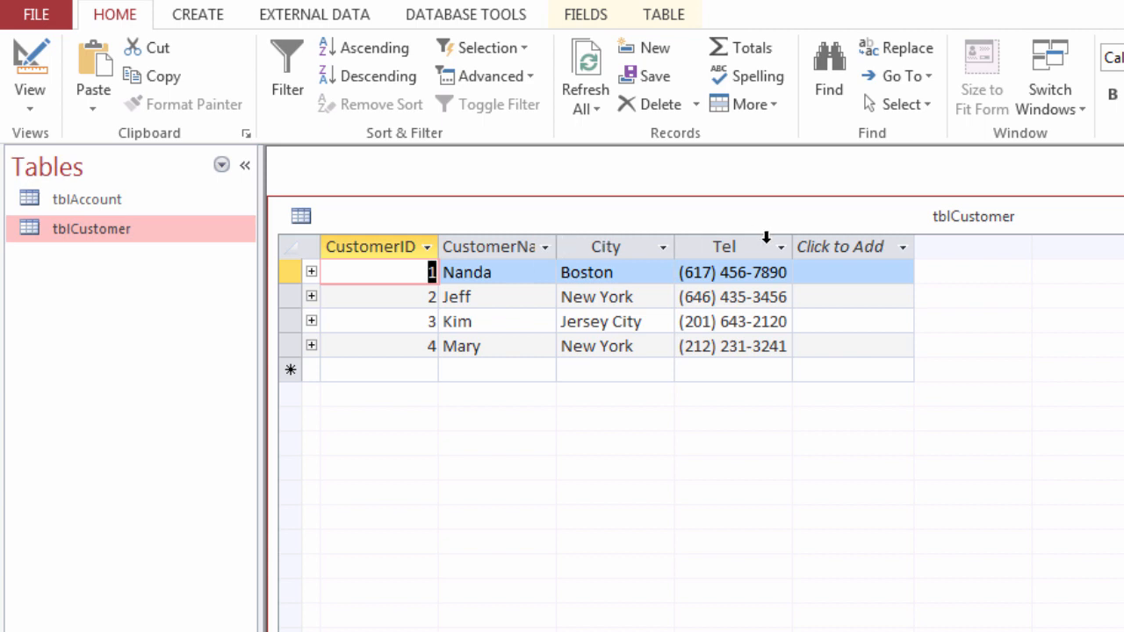
List the database's queries and switch the open tblCustomer table to Design view to examine its fields.
left_click(223, 167)
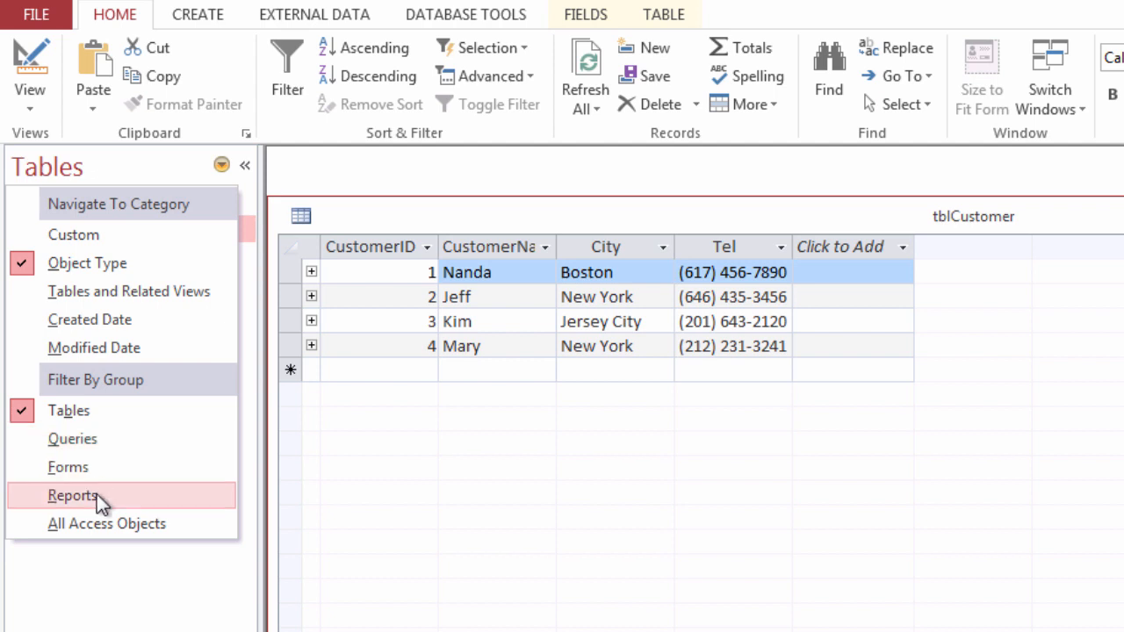
left_click(72, 439)
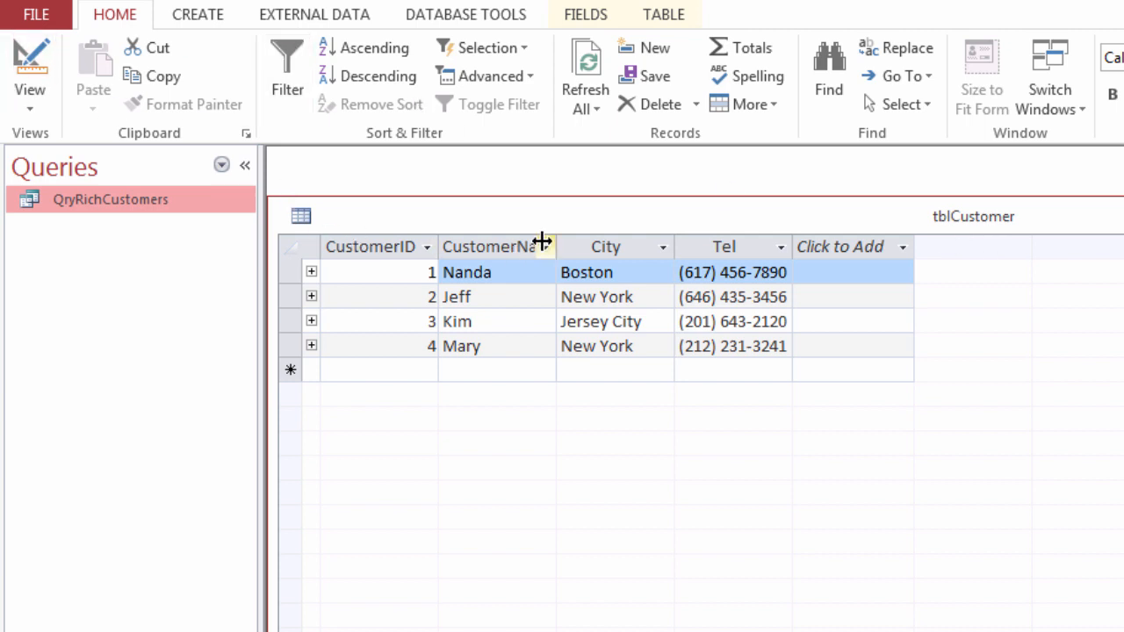
left_click(31, 101)
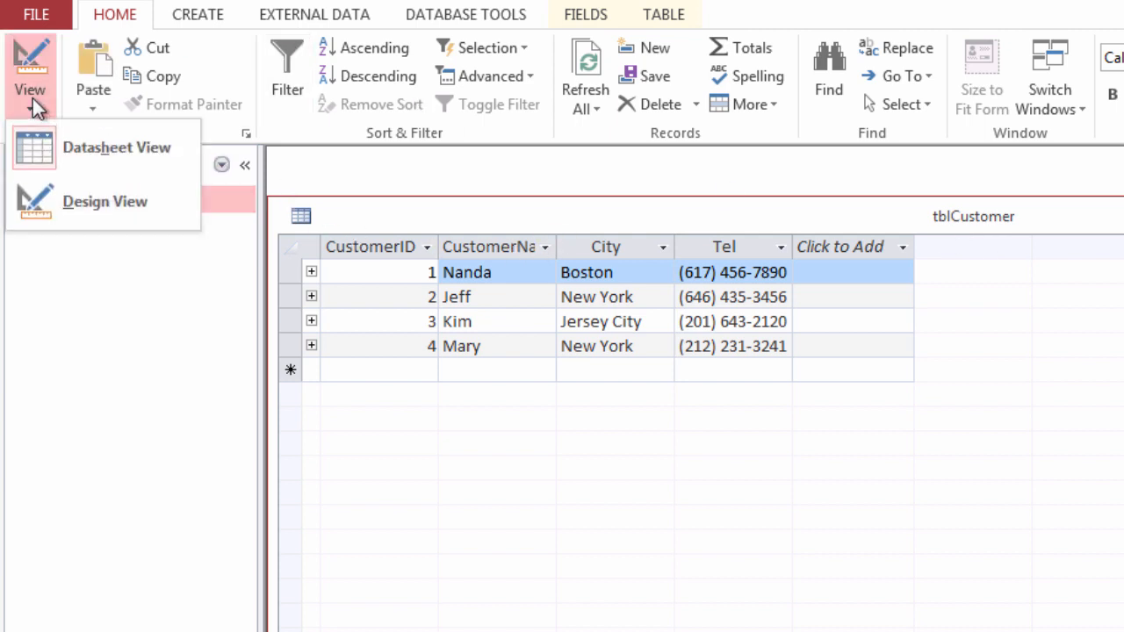
left_click(60, 195)
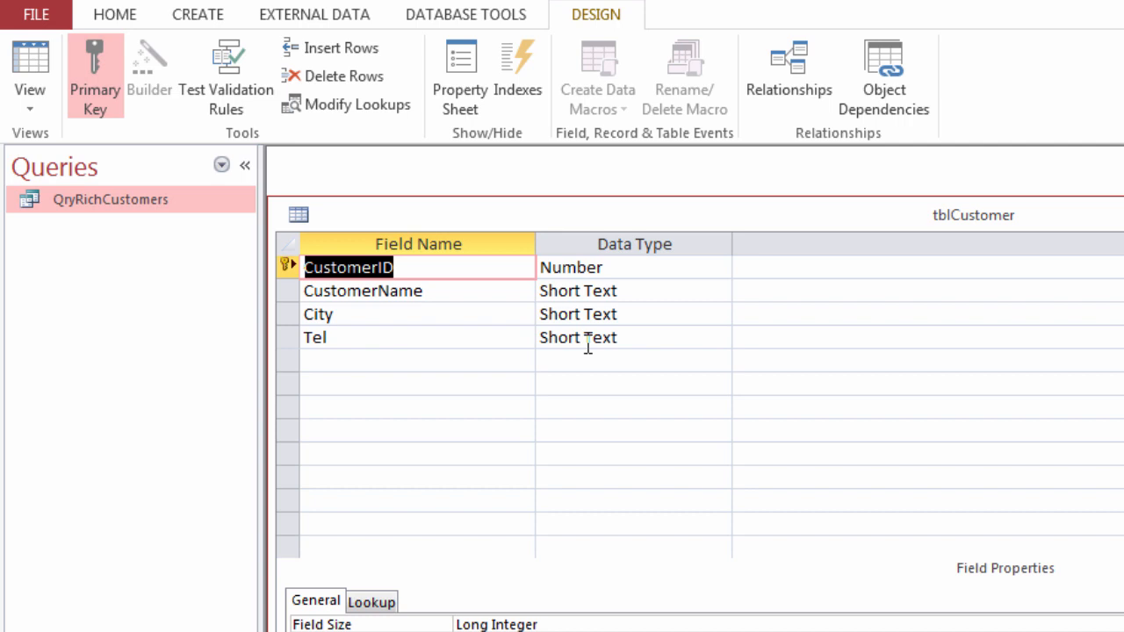
List the database's tables again and open tblAccount in Design view to examine its fields and data types.
left_click(222, 166)
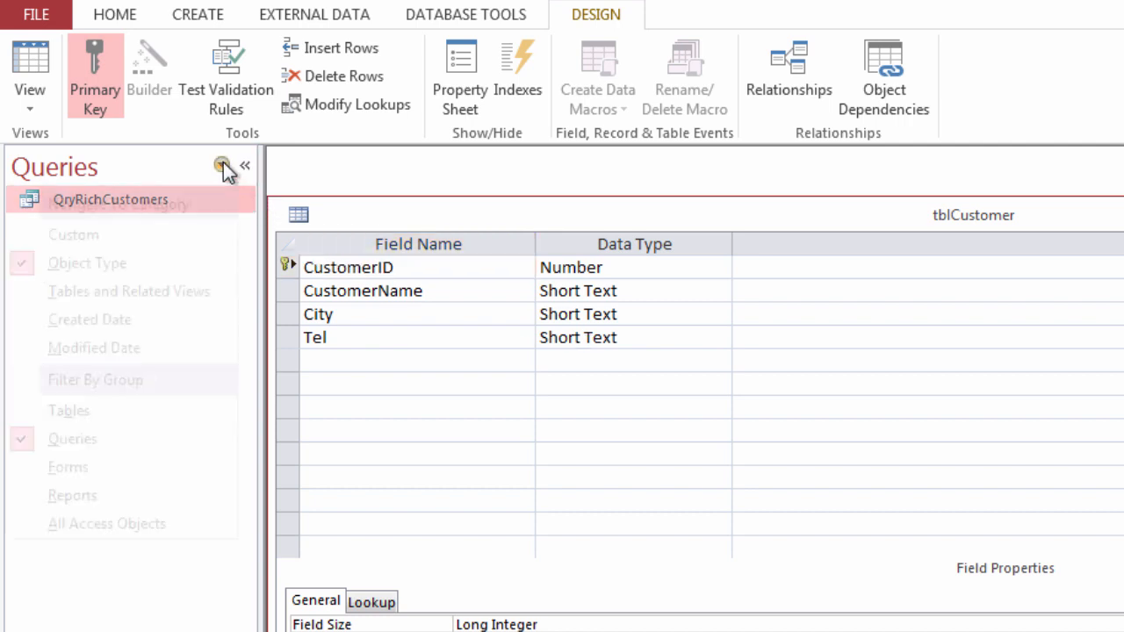
left_click(85, 413)
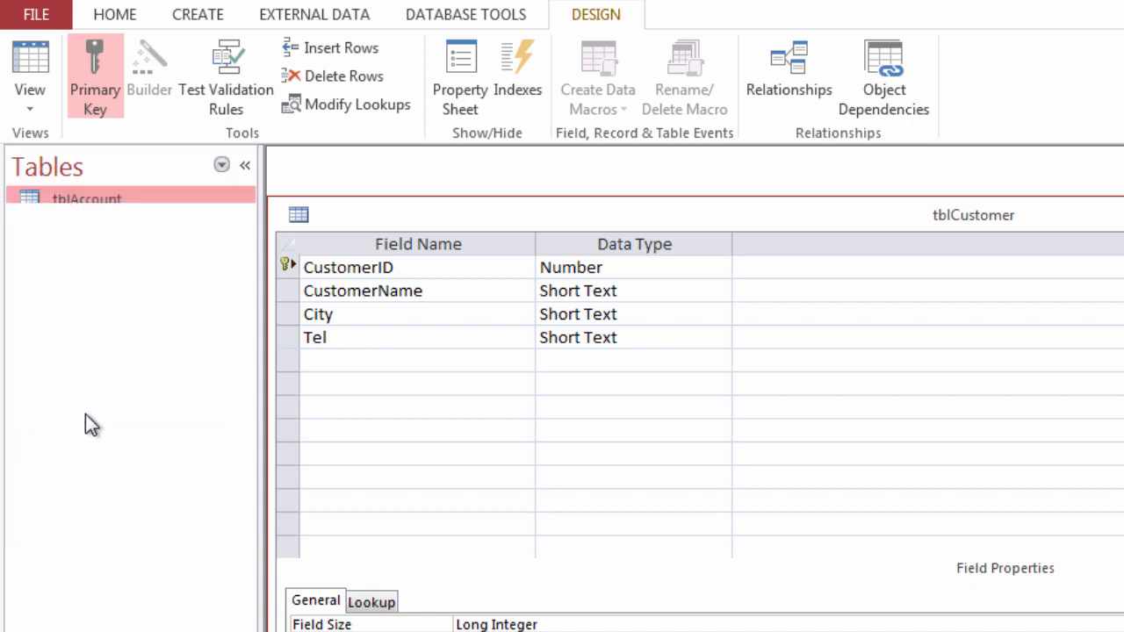
double_click(144, 205)
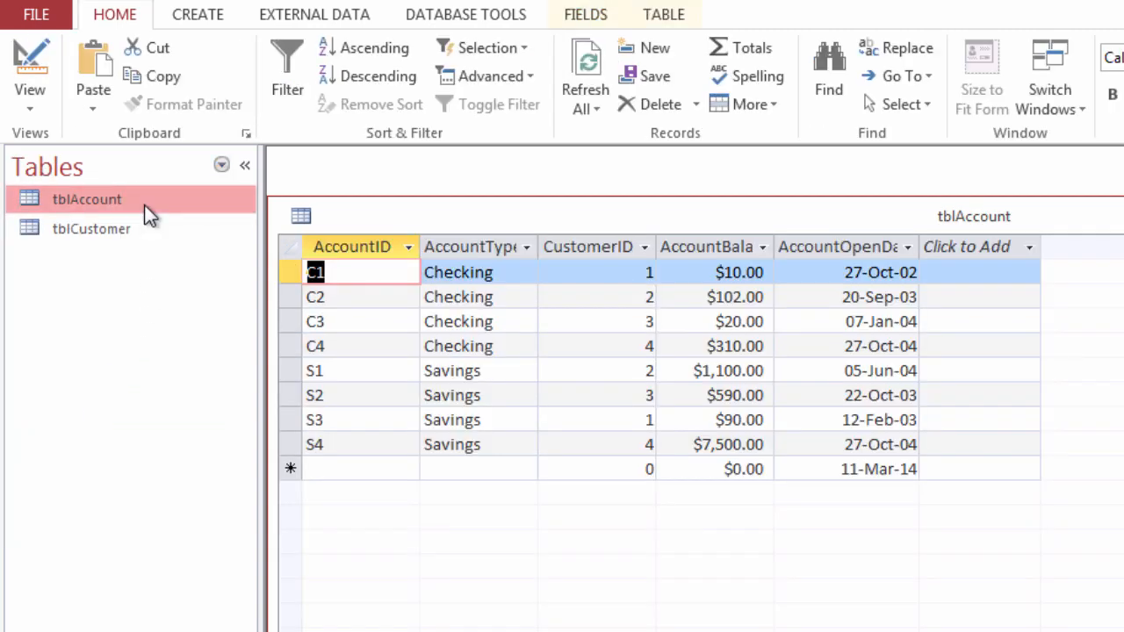
left_click(30, 107)
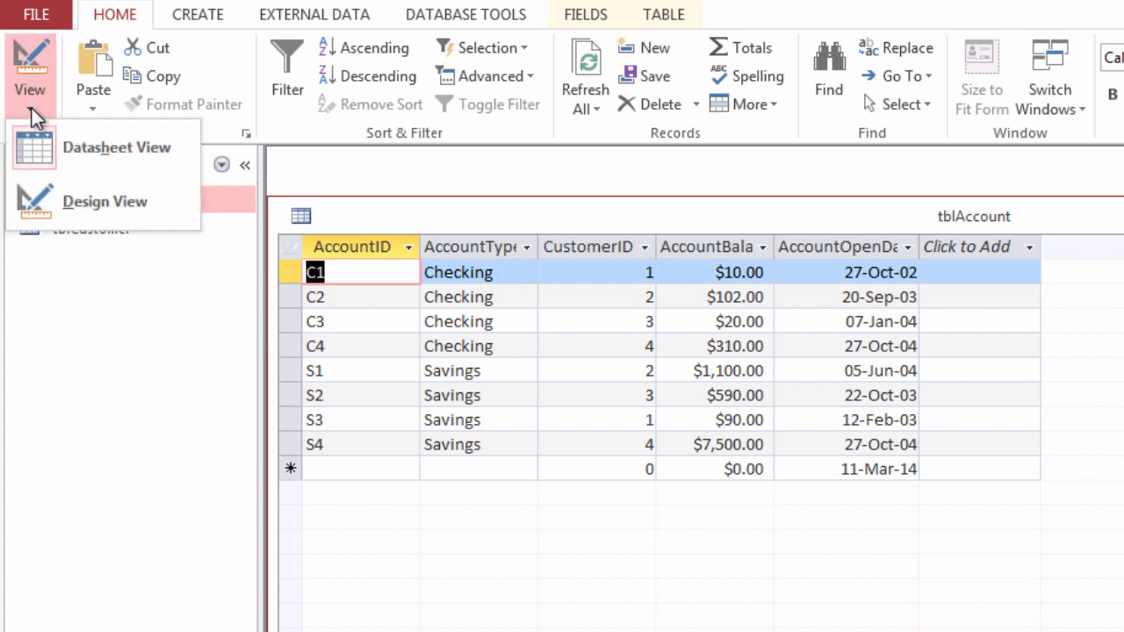
left_click(84, 200)
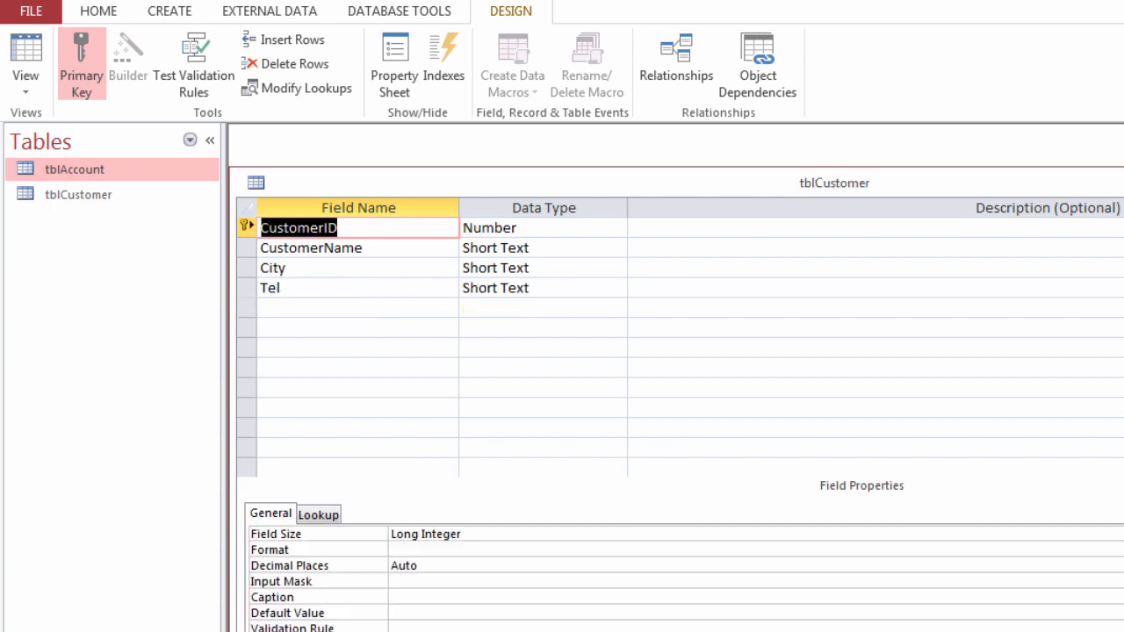
Close the tblCustomer design and reopen tblAccount to check its available views, closing the table when done.
key("ctrl+w")
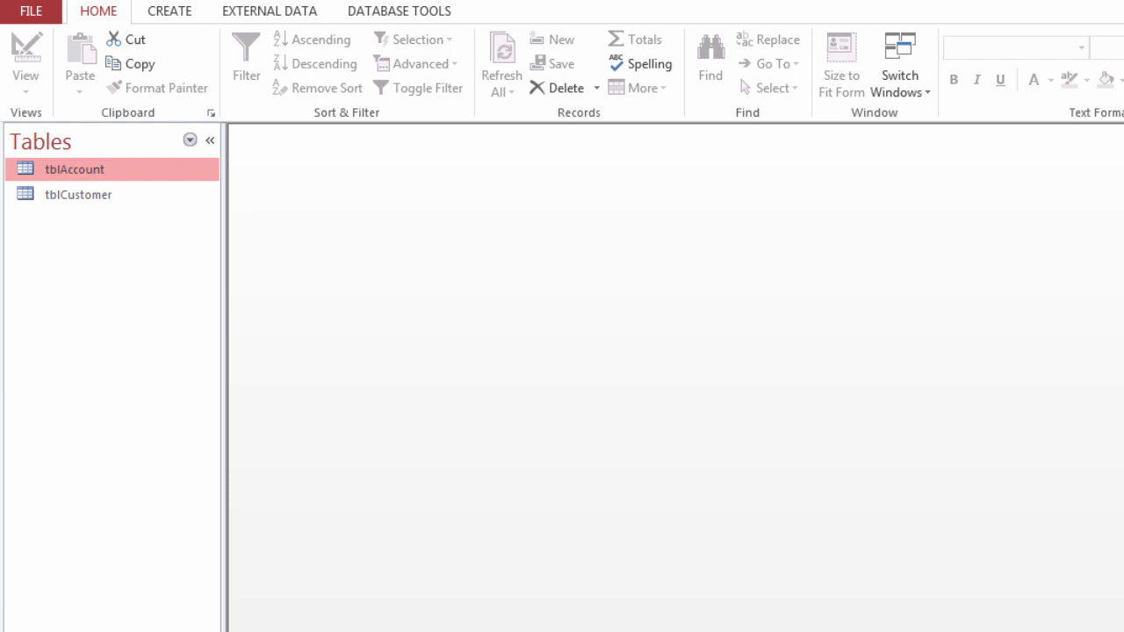
double_click(70, 181)
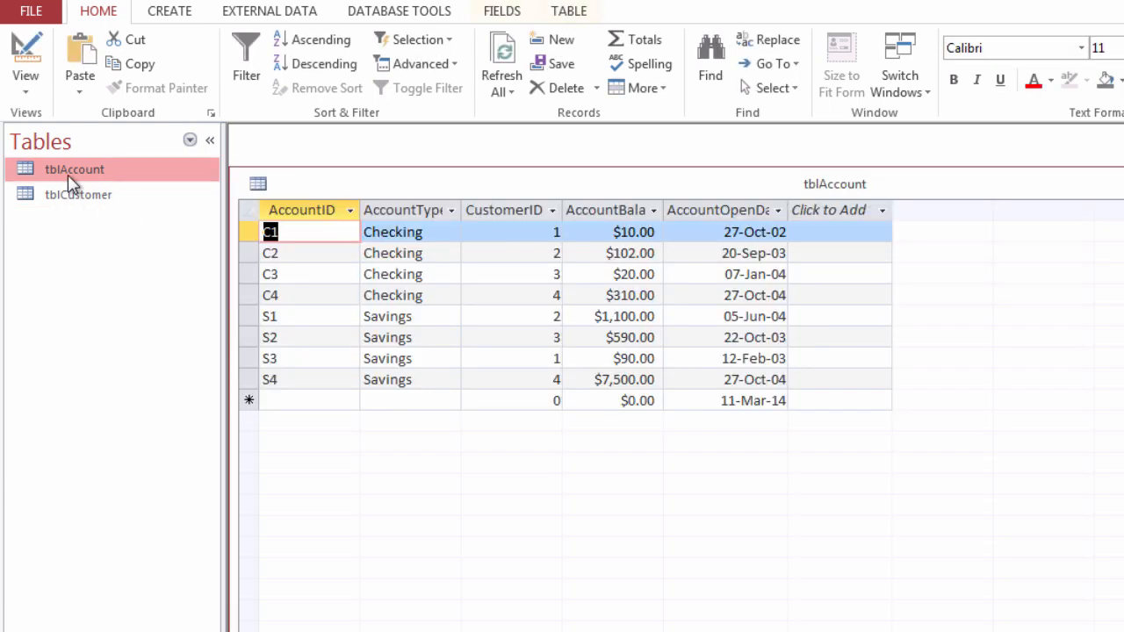
left_click(25, 96)
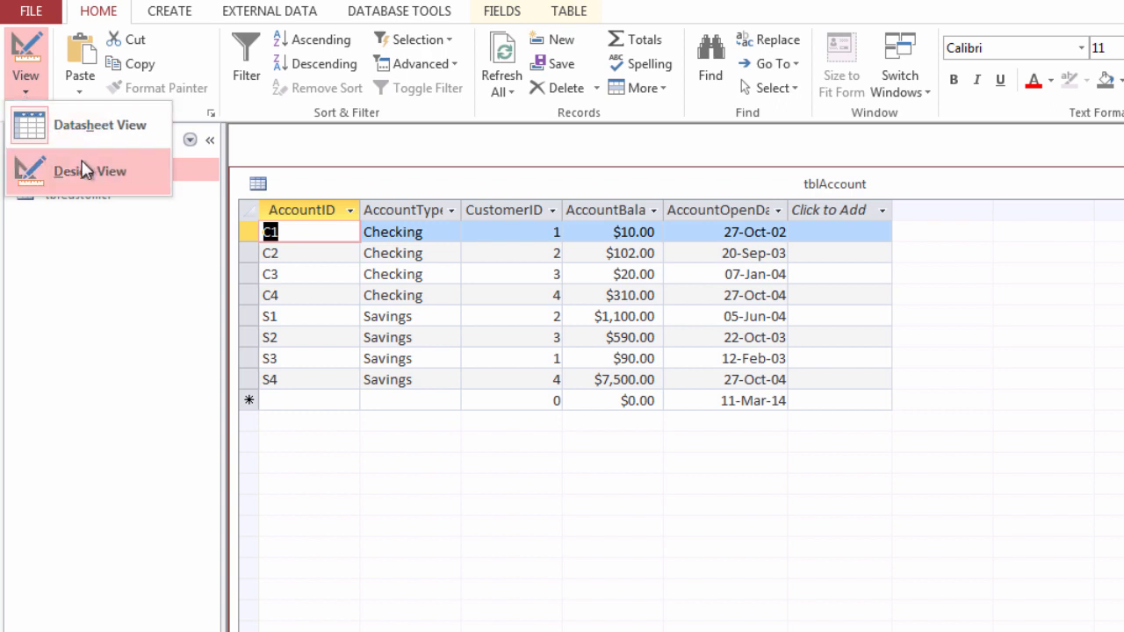
left_click(103, 308)
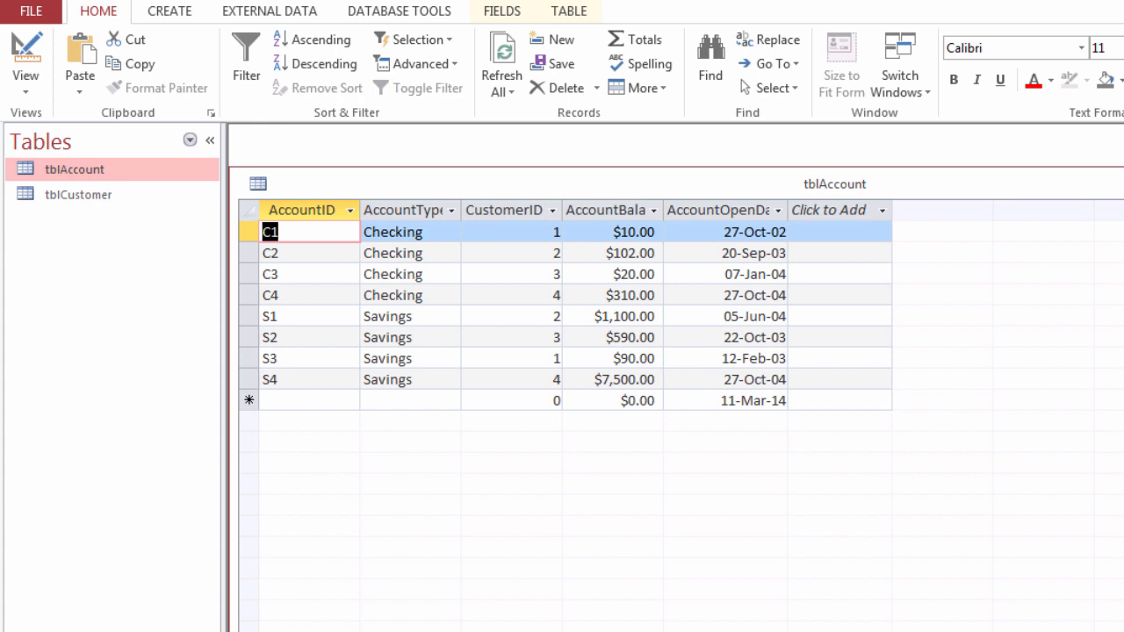
key("ctrl+w")
List the database's queries and open QryRichCustomers to view its result records.
left_click(190, 140)
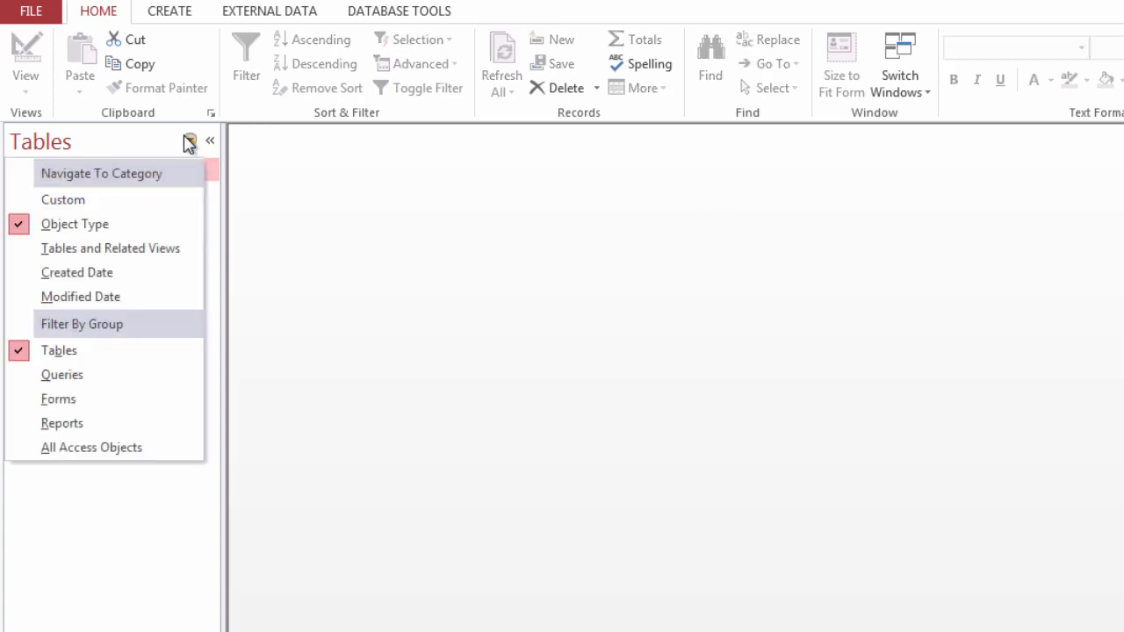
left_click(95, 374)
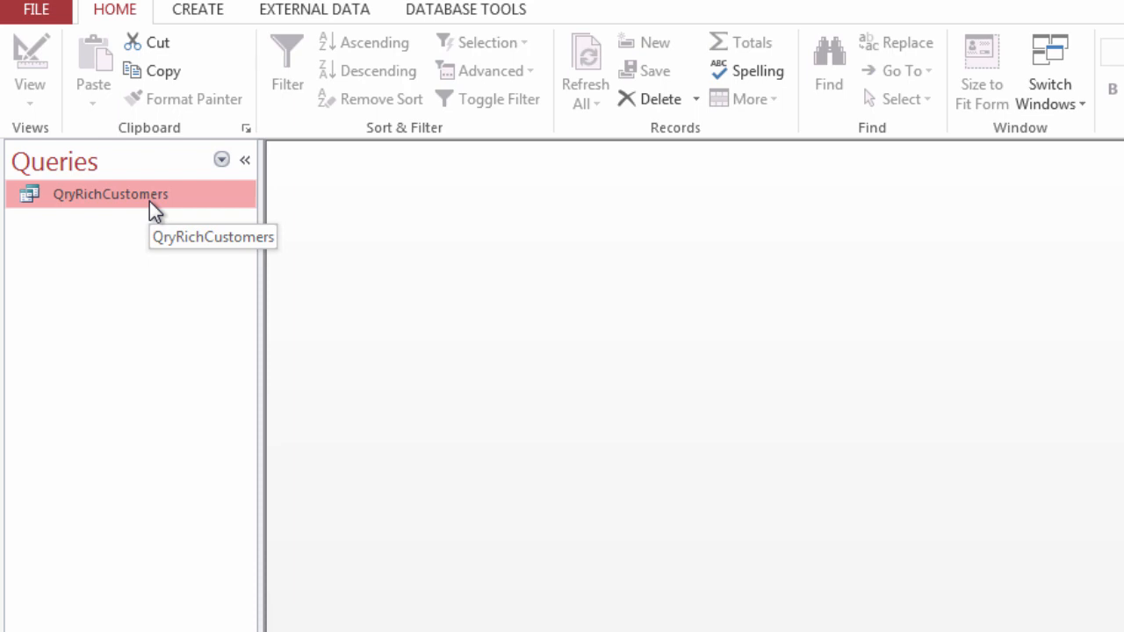
double_click(150, 201)
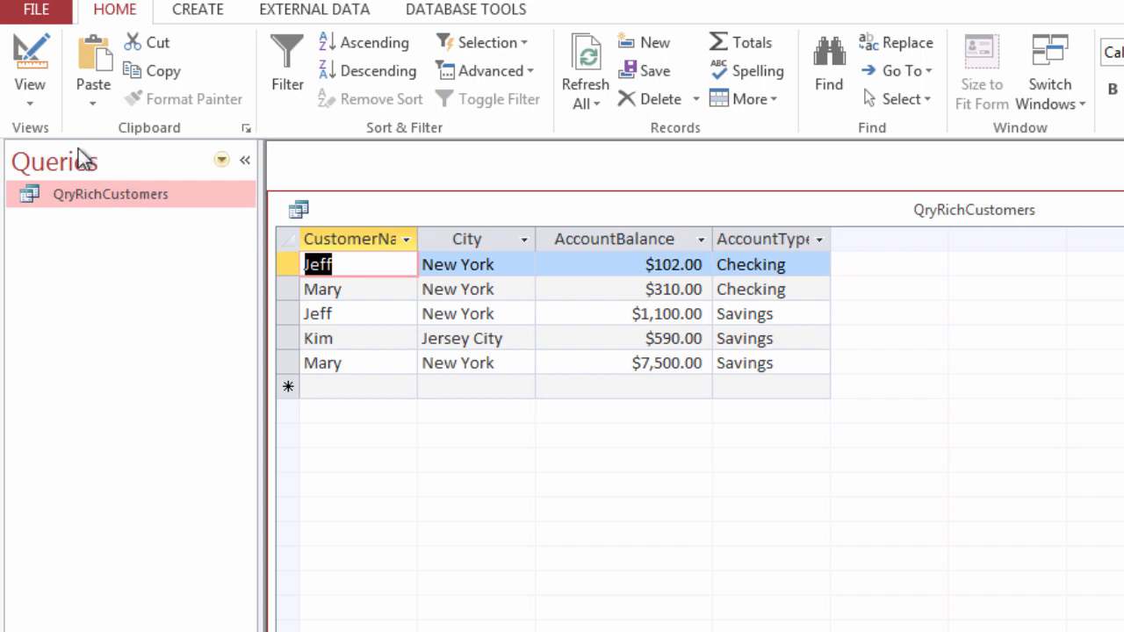
Switch QryRichCustomers to Design view, examine the criterion on AccountBalance, and close the query.
left_click(42, 110)
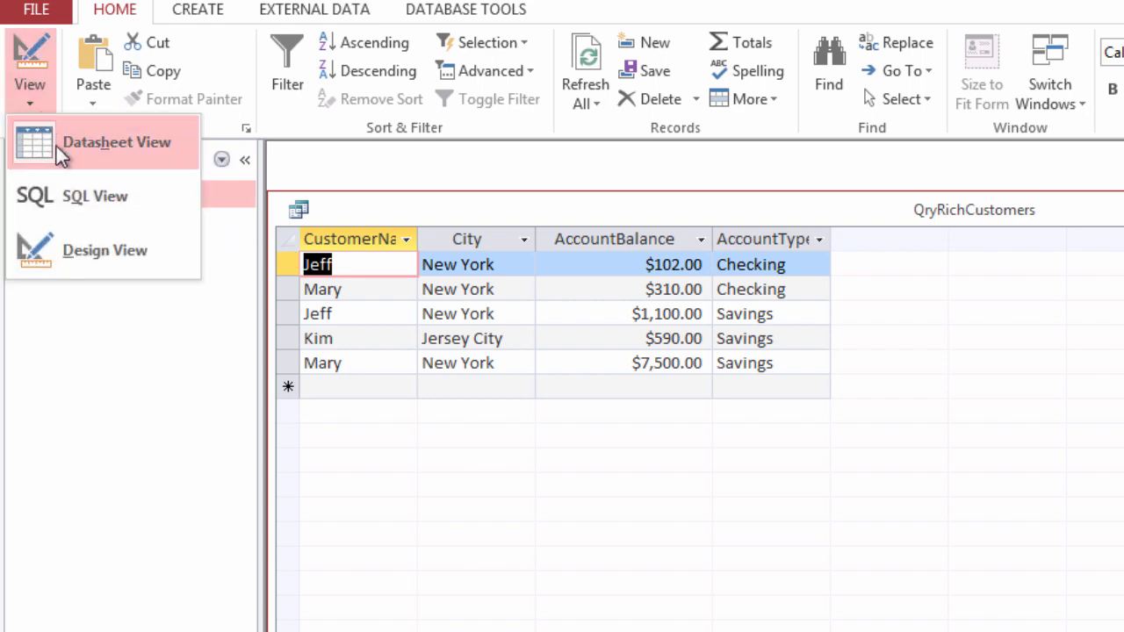
left_click(70, 235)
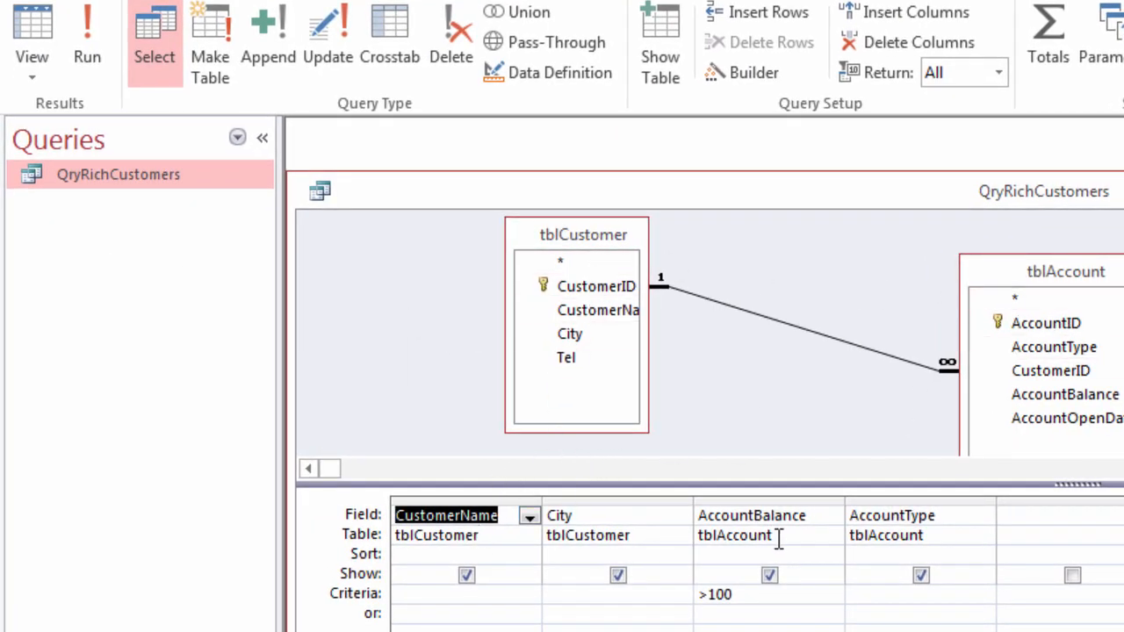
left_click(770, 594)
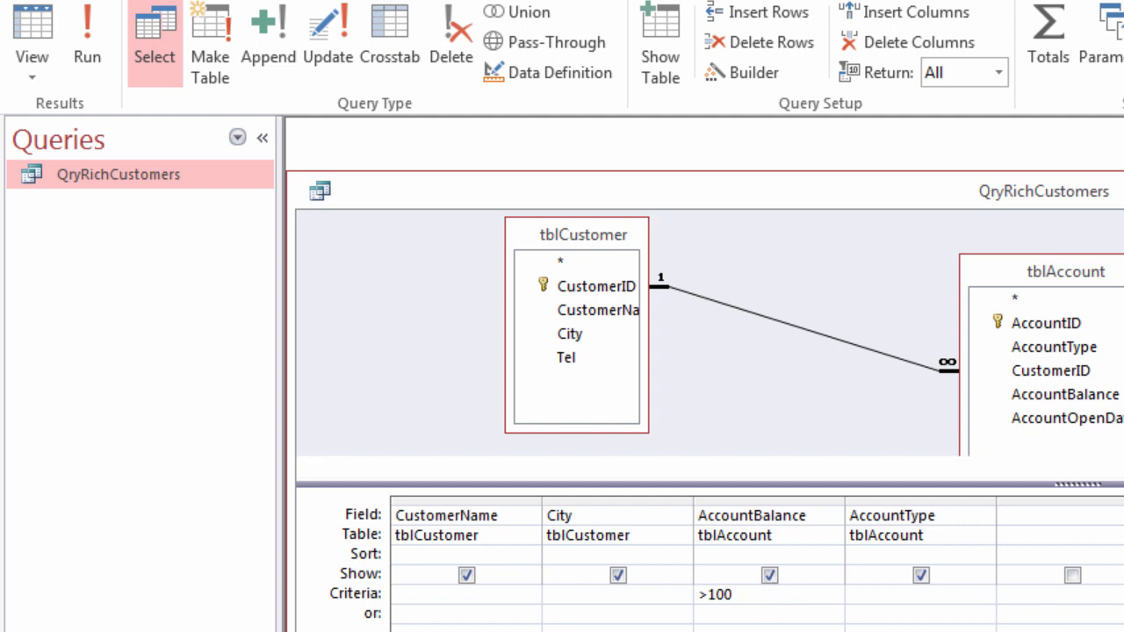
left_click(87, 44)
List the database's forms and open the frmCustomer form.
left_click(238, 140)
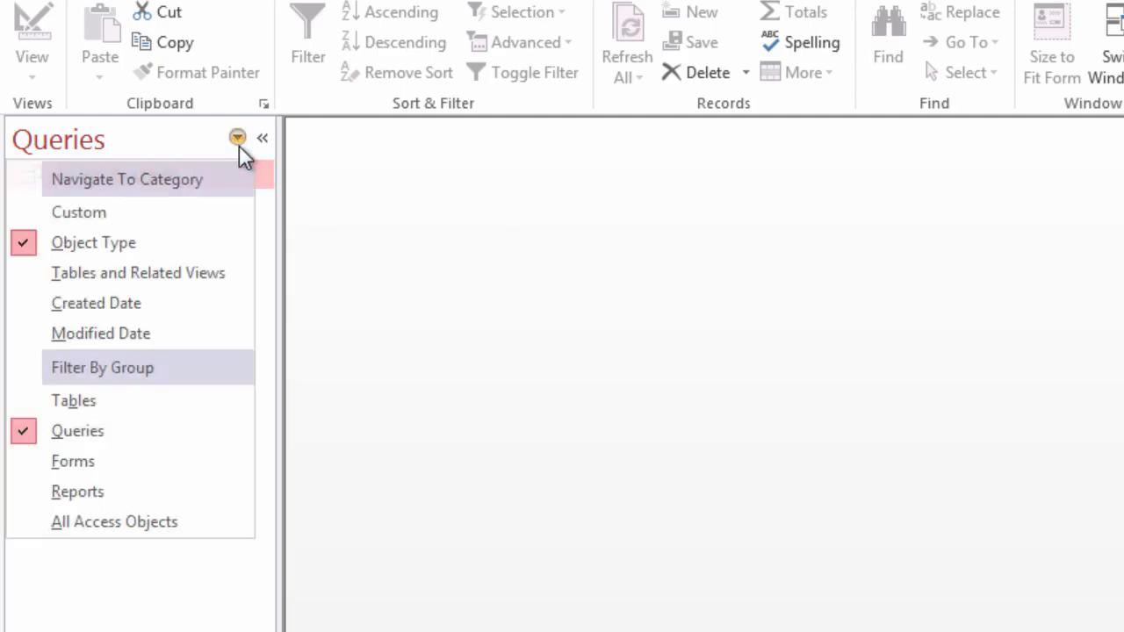
left_click(89, 466)
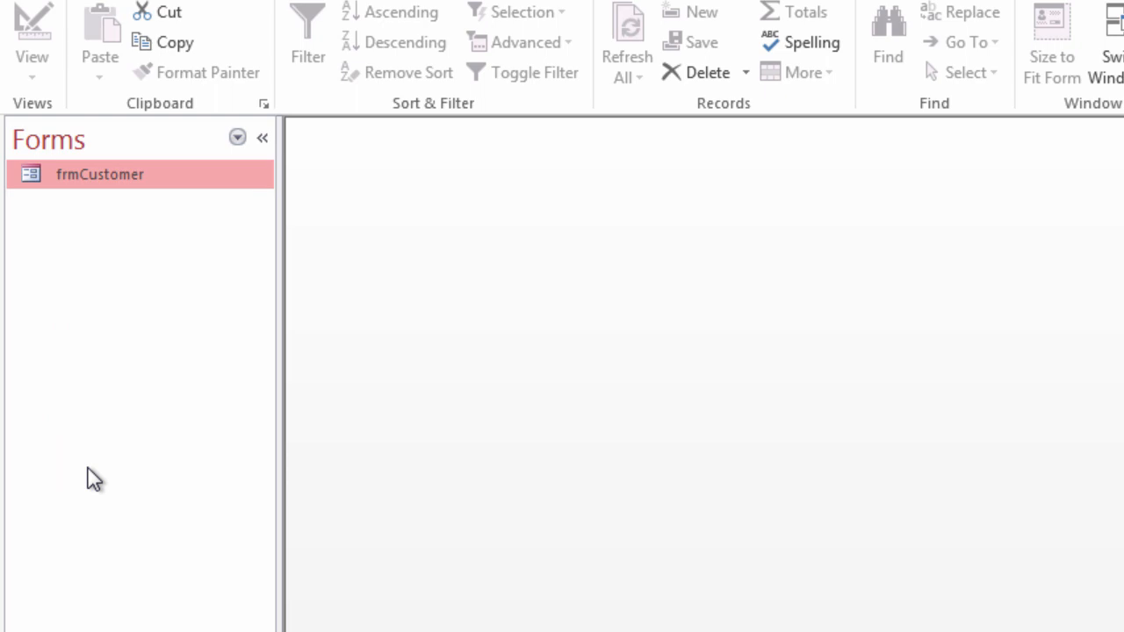
double_click(157, 174)
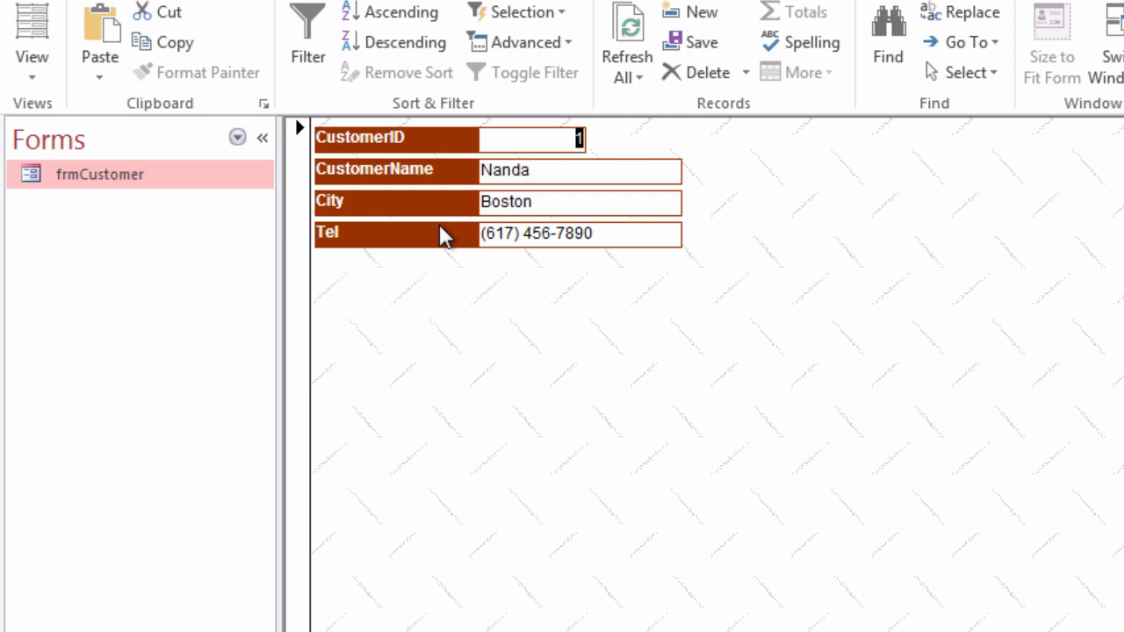
Browse through the customer records in frmCustomer one by one up to the last record, and close the form.
key("Page_Down")
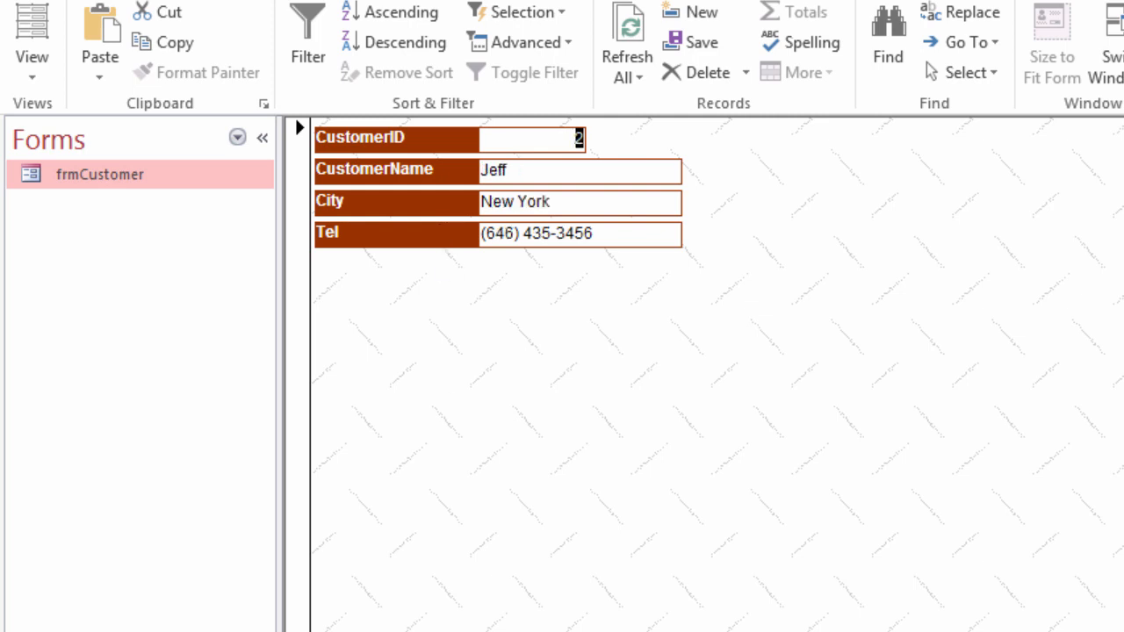
key("Page_Down")
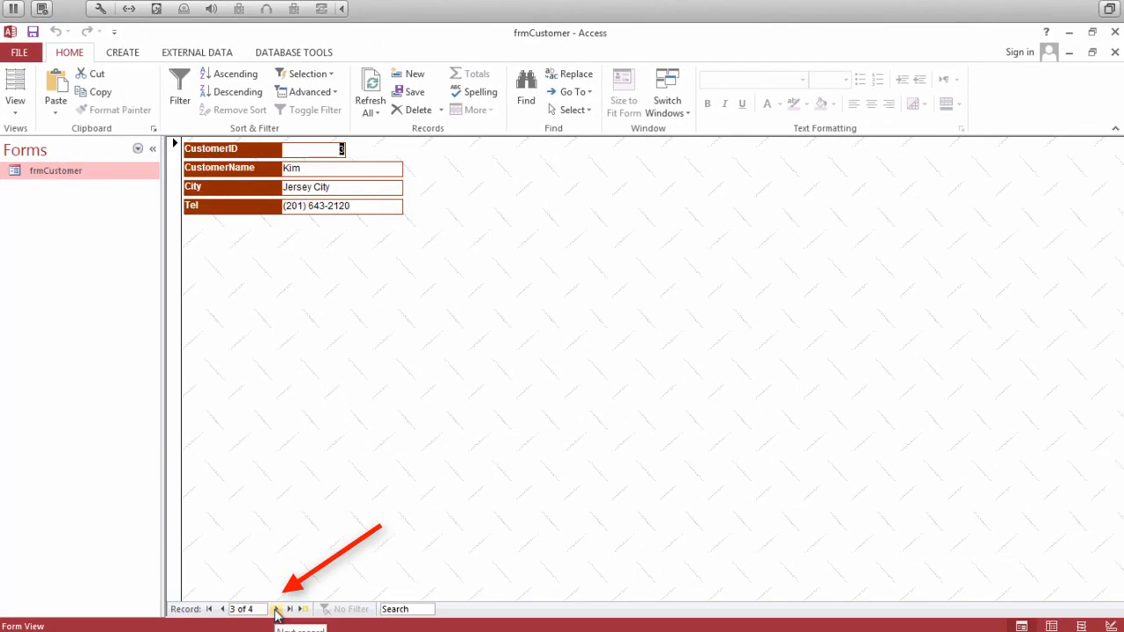
left_click(276, 613)
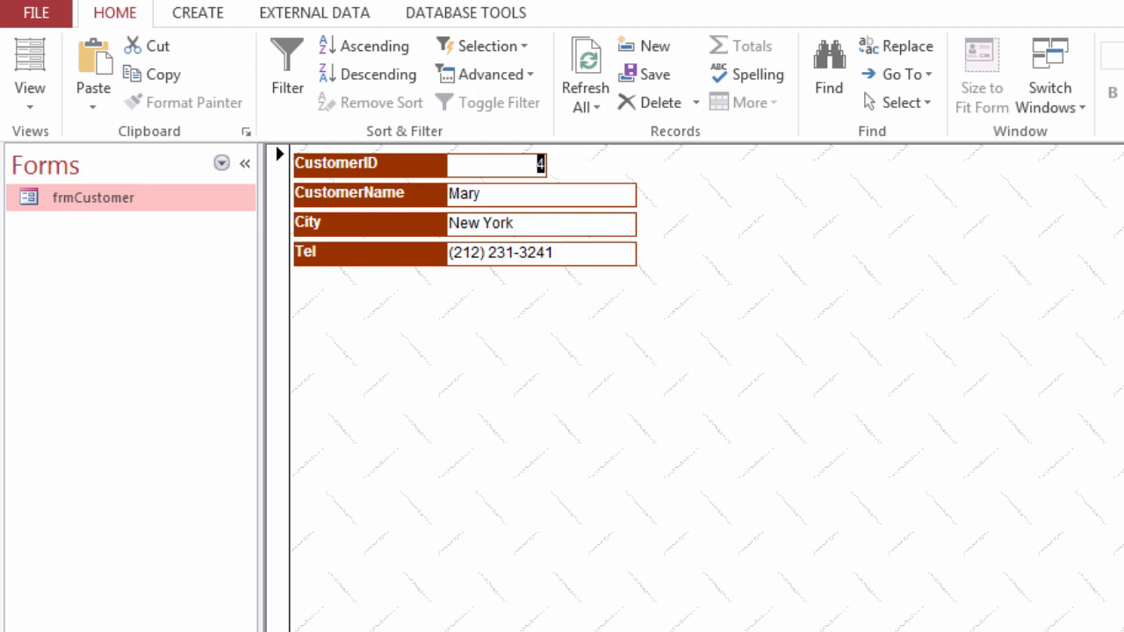
key("ctrl+w")
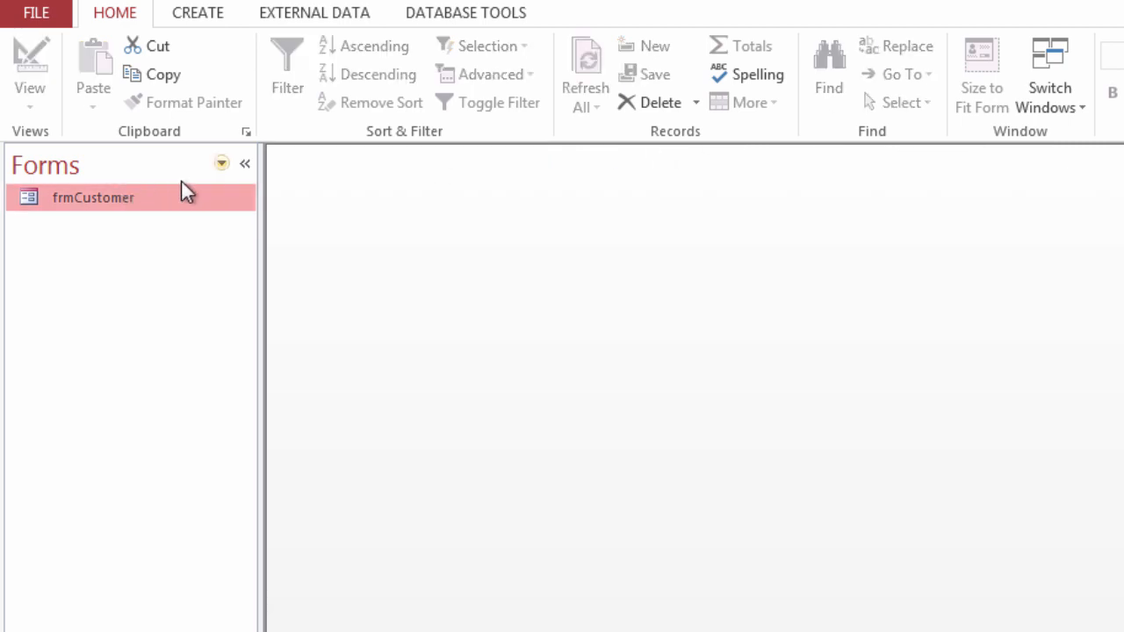
List the database's tables and open tblCustomer in Datasheet view.
left_click(220, 167)
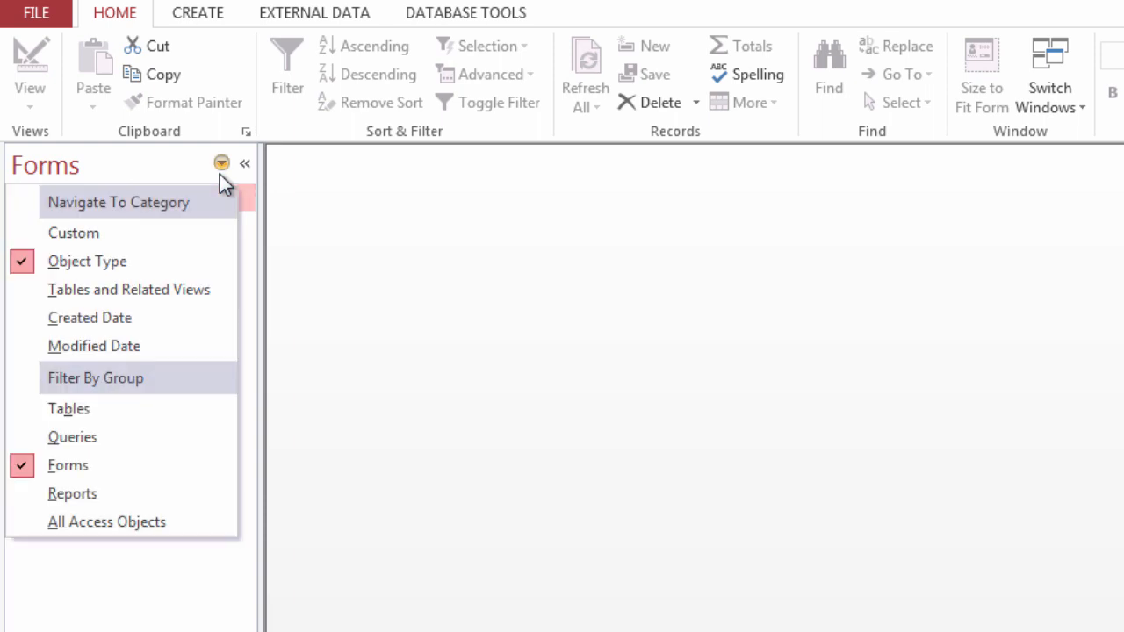
left_click(95, 409)
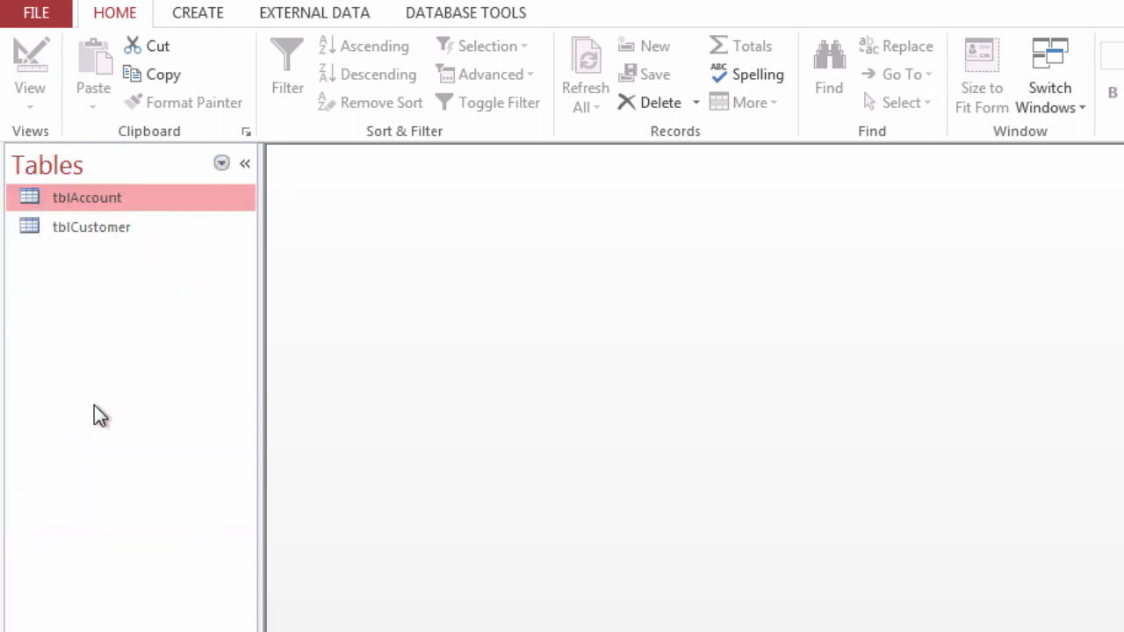
double_click(111, 235)
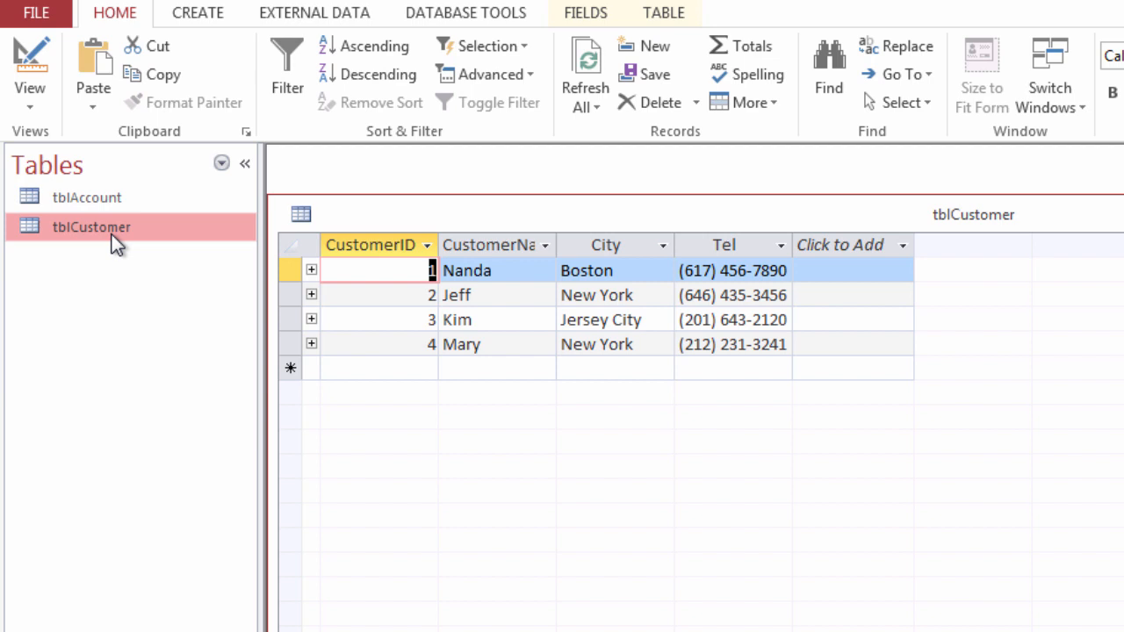